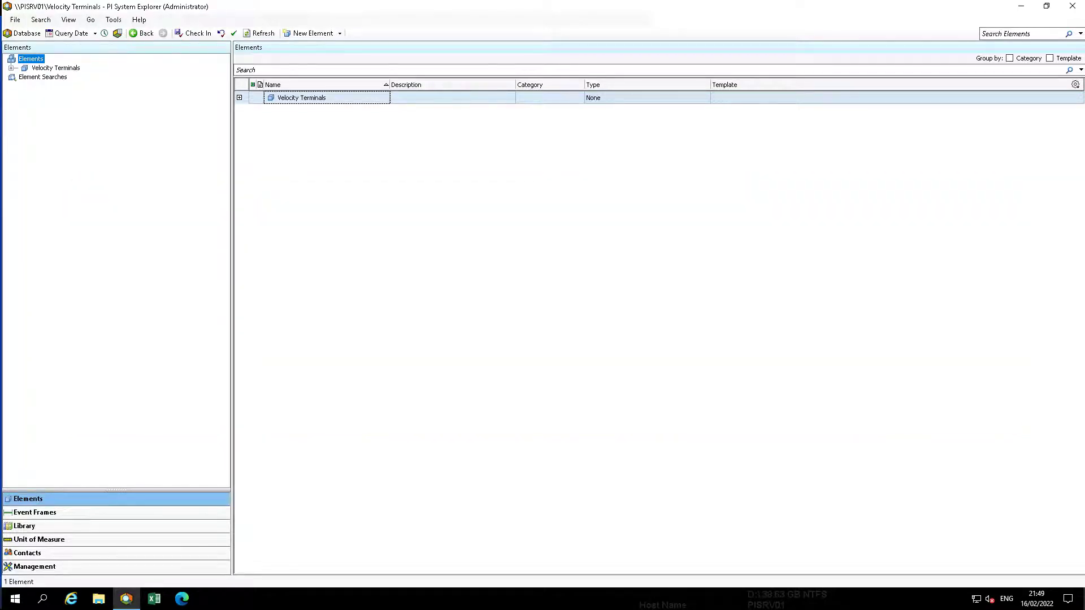
# - Create a template-less top-level element and rename it Copied Elements
pyautogui.rightClick(13, 59)
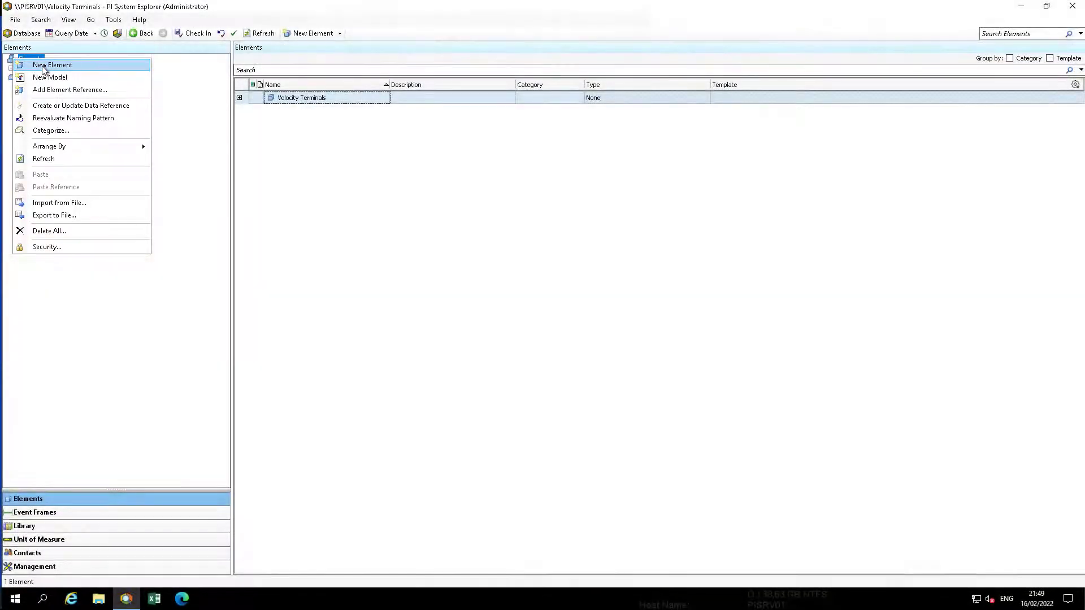
pyautogui.click(41, 65)
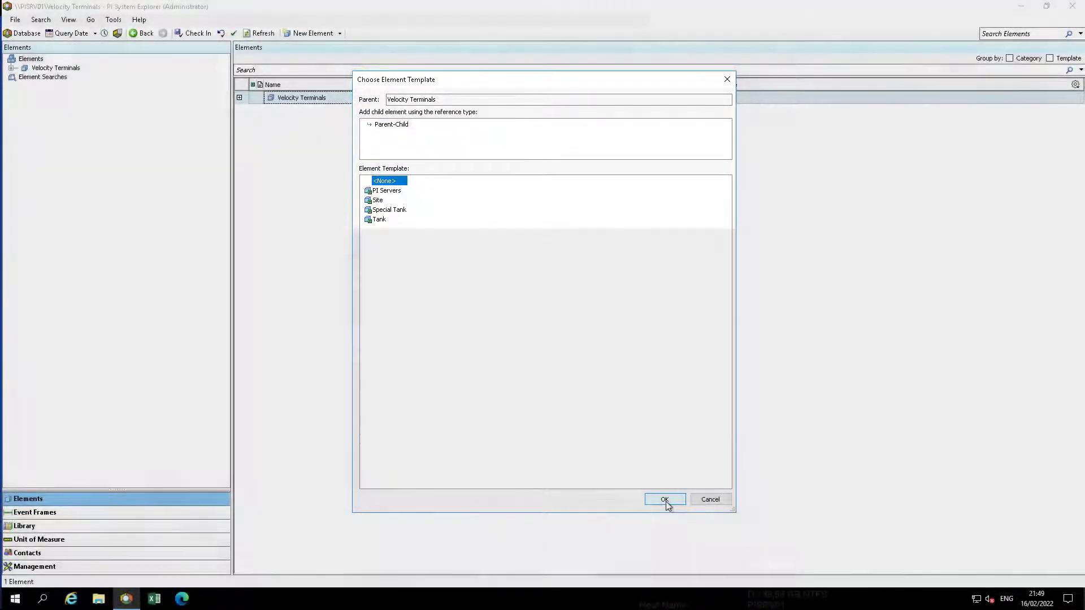
pyautogui.click(665, 499)
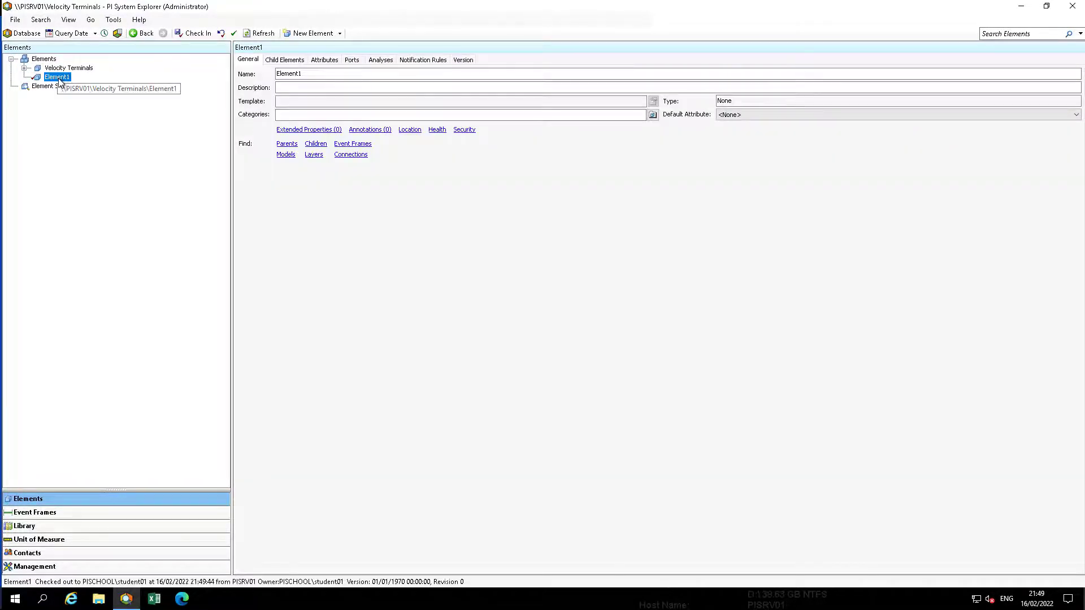
pyautogui.write('Cop')
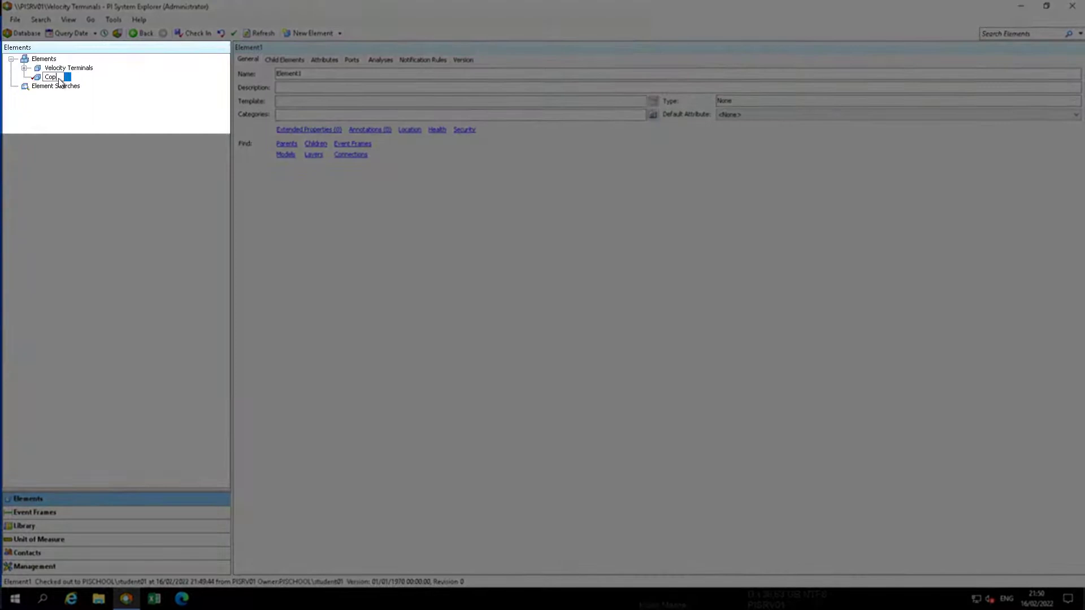
pyautogui.write('ied')
pyautogui.write(' Elements')
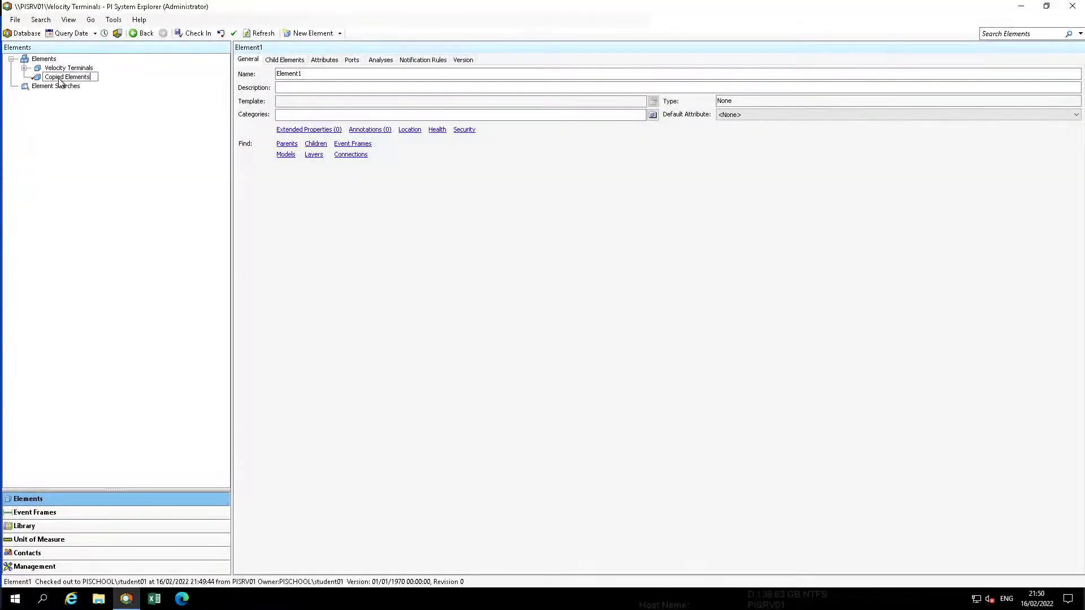
pyautogui.click(109, 133)
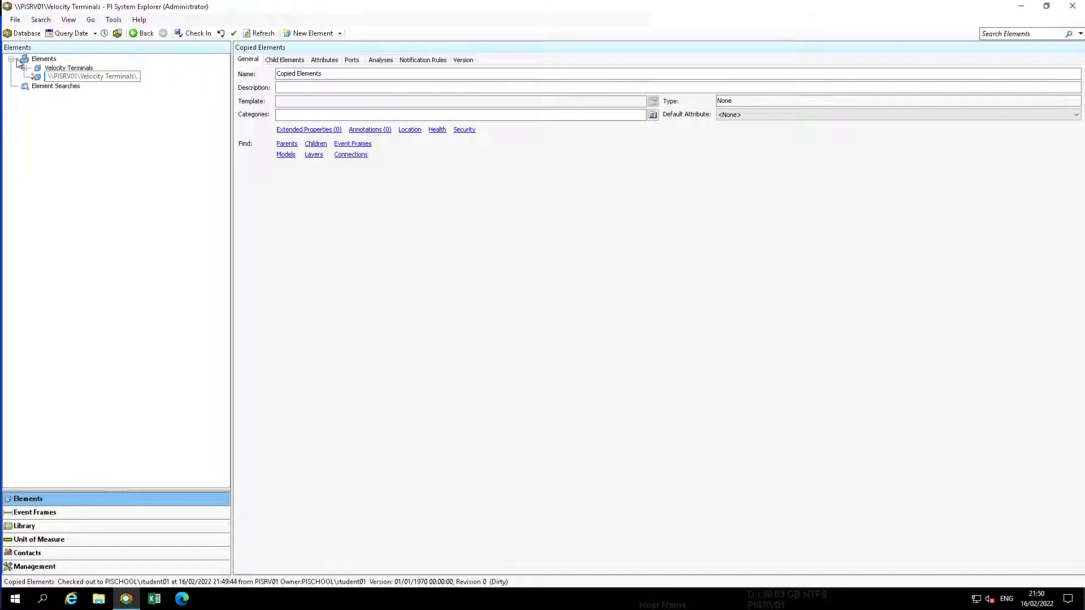
# - Add a template-less top-level element named Moved Elements
pyautogui.rightClick(42, 59)
pyautogui.click(54, 68)
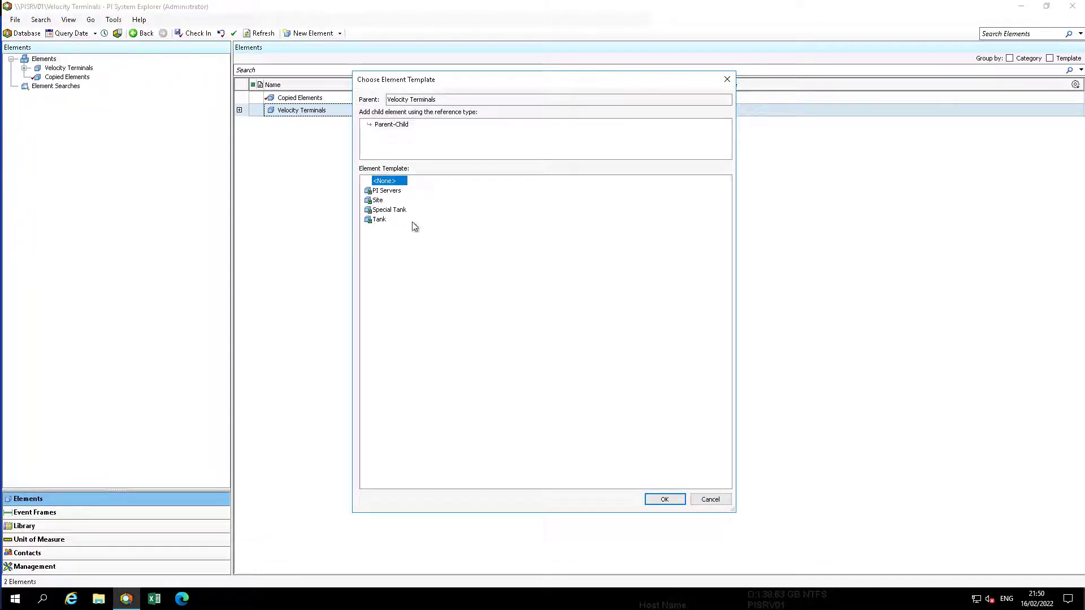
pyautogui.click(666, 500)
pyautogui.click(55, 86)
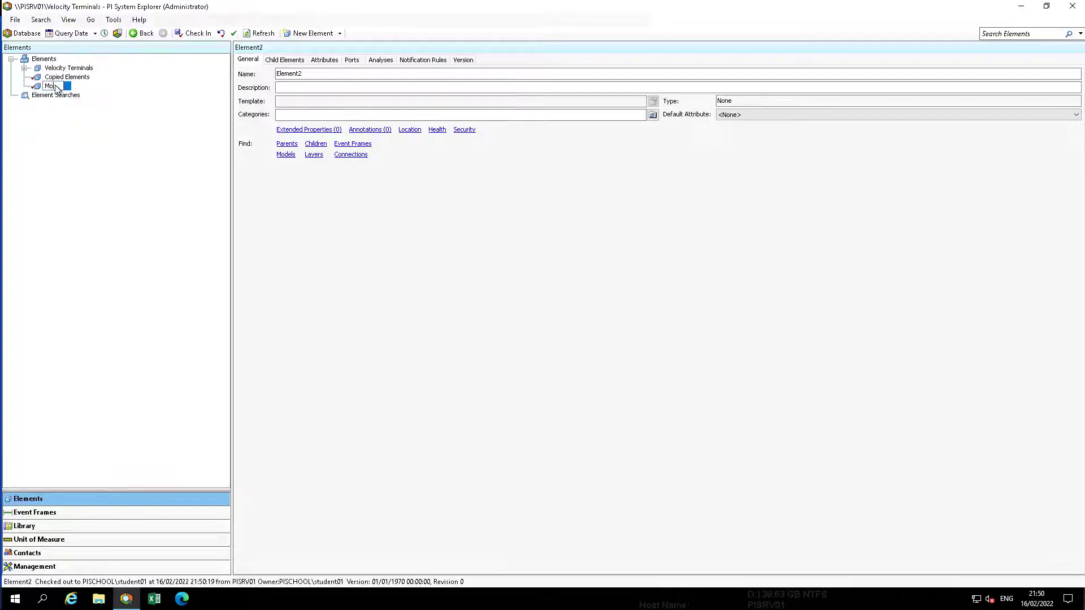
pyautogui.write('Moved Elements')
pyautogui.press('Return')
# - Add a template-less top-level element named Referenced Elements
pyautogui.rightClick(26, 60)
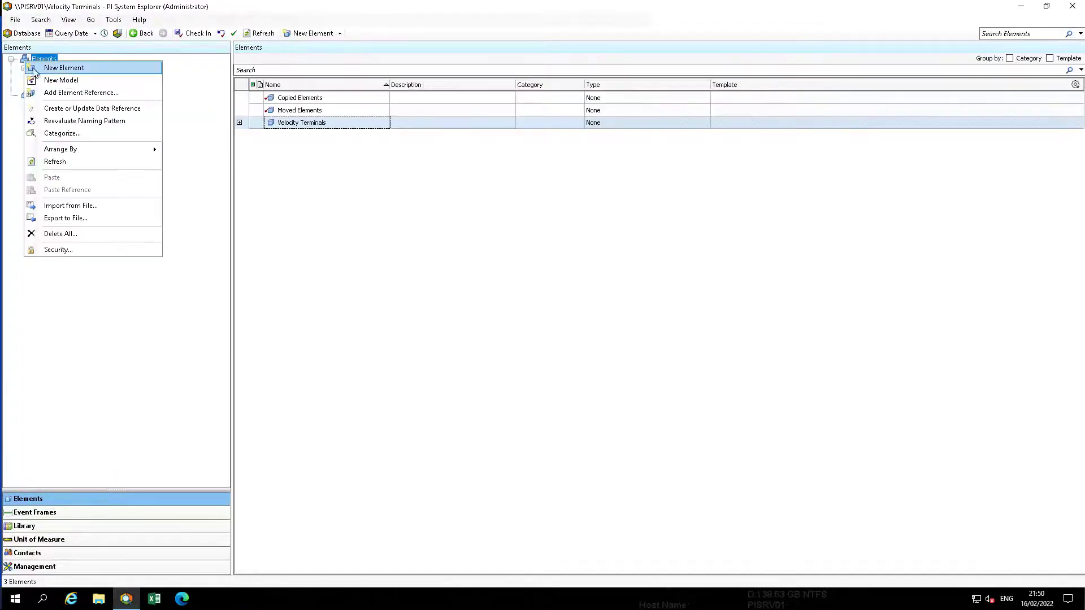
pyautogui.click(108, 67)
pyautogui.click(669, 506)
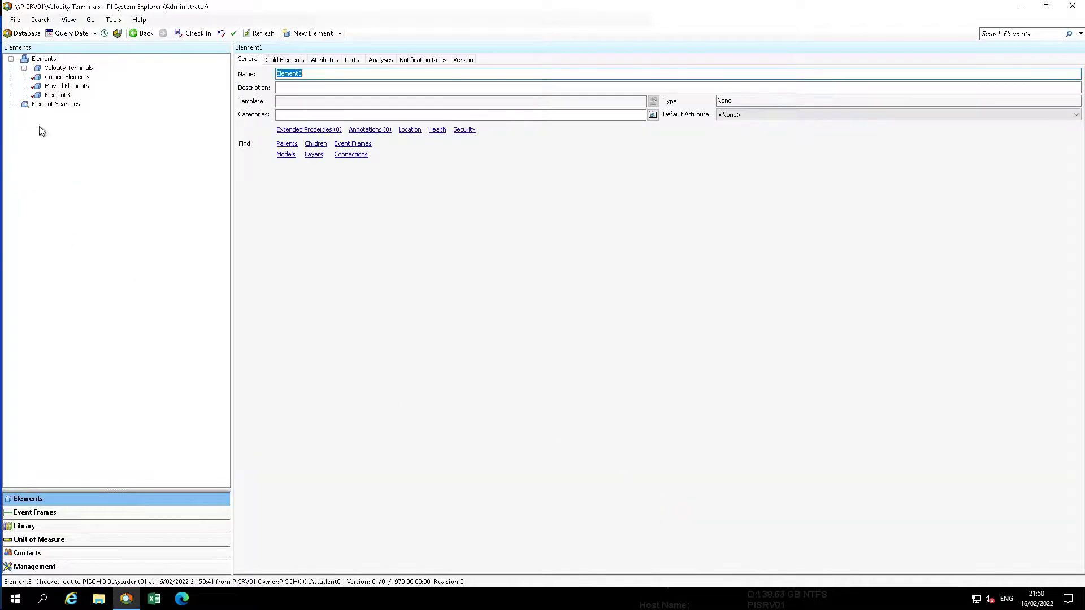
pyautogui.click(68, 99)
pyautogui.write('Refere')
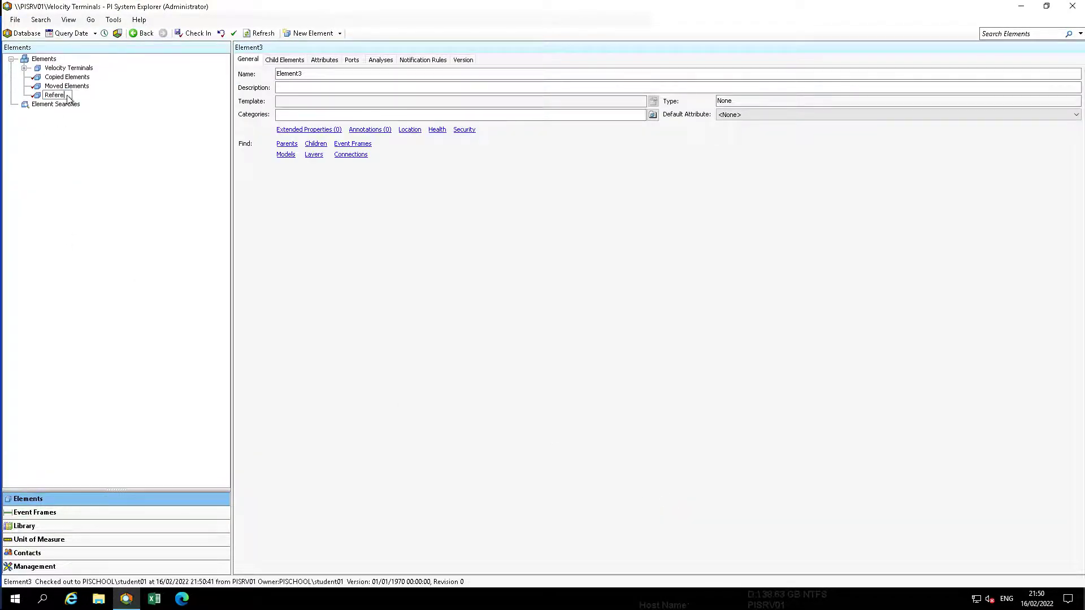
pyautogui.write('nced Elements')
pyautogui.press('Return')
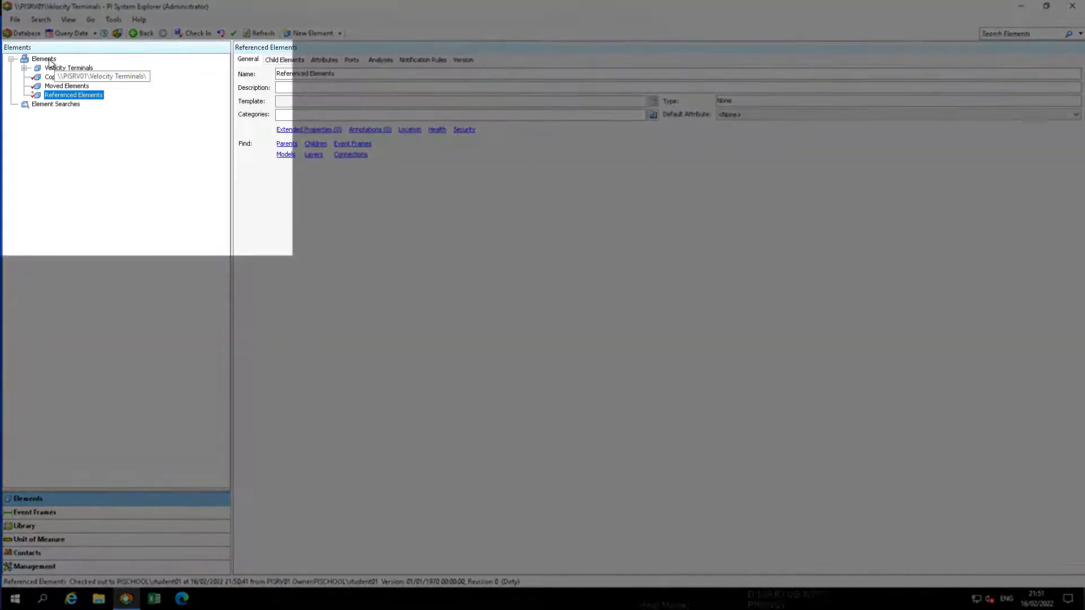
# - Arrange the element tree grouped by template
pyautogui.rightClick(44, 59)
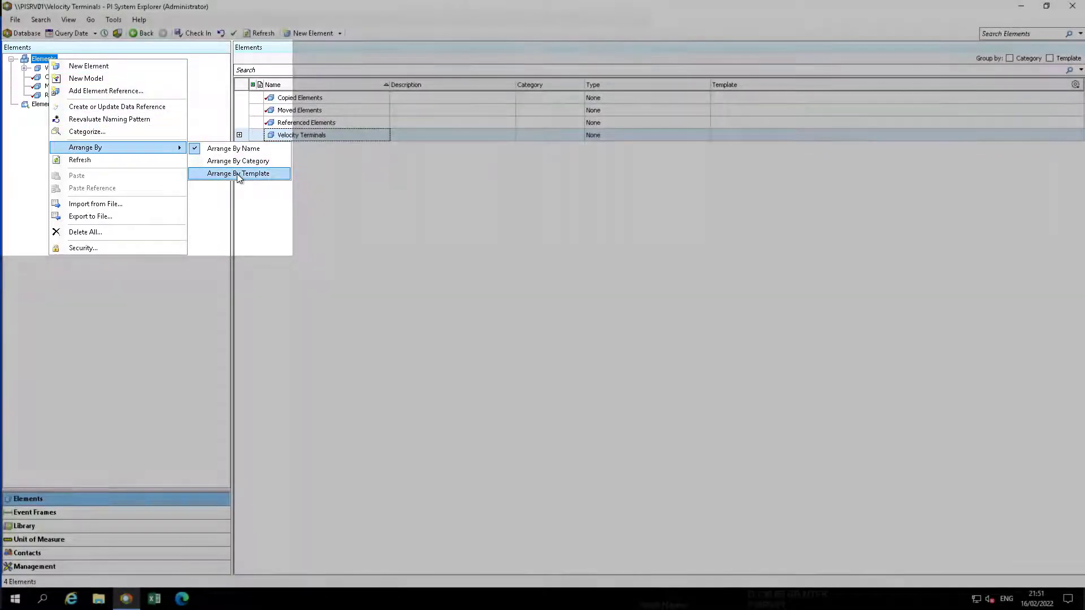
pyautogui.click(239, 174)
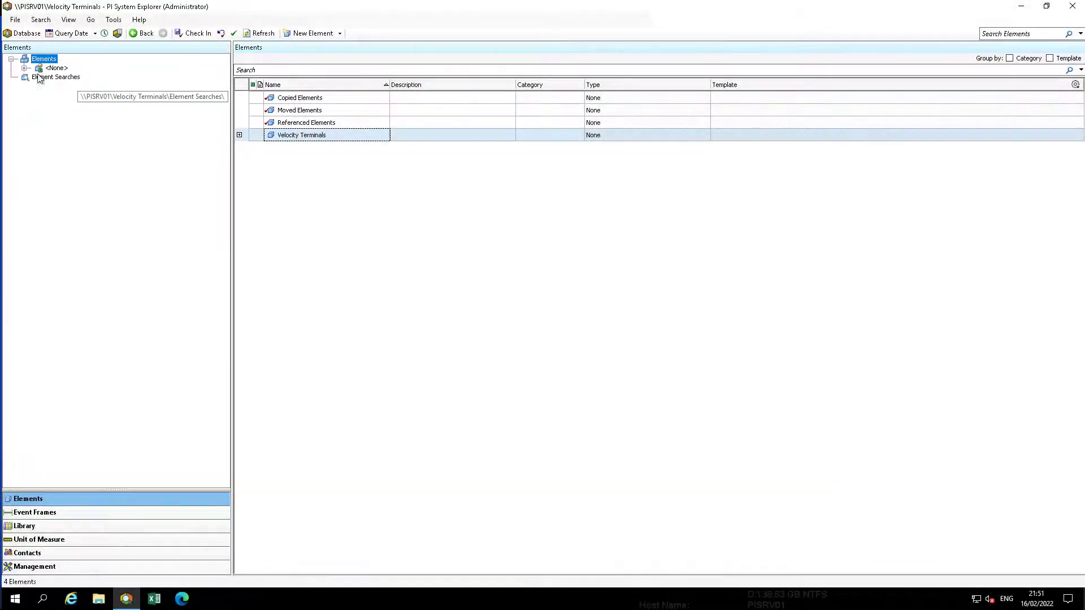
pyautogui.click(25, 68)
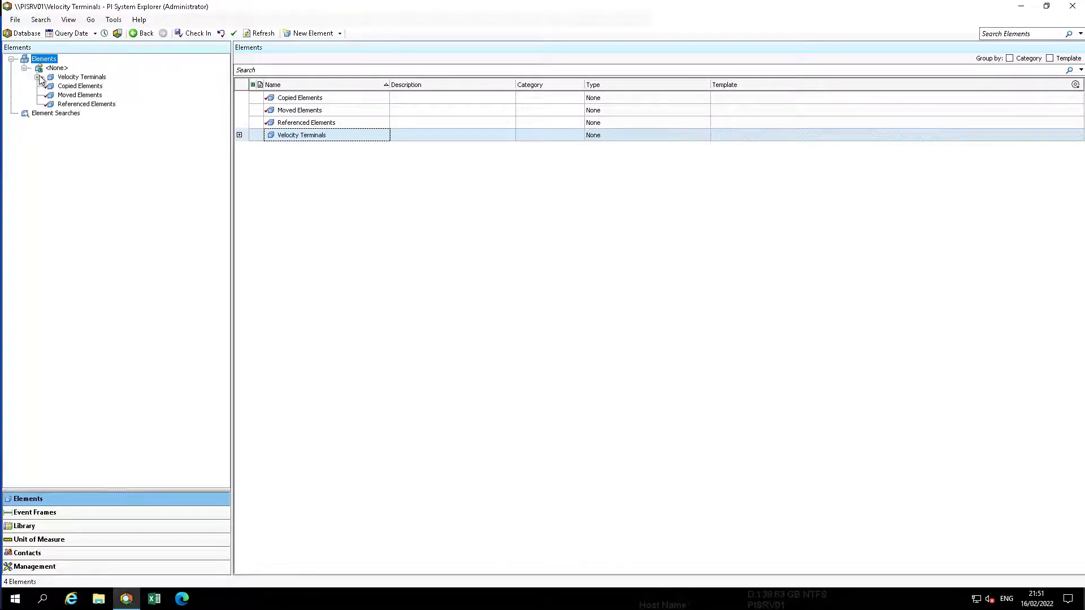
# - Expand Velocity Terminals, Locations and Montreal to reveal Tank01–Tank04
pyautogui.click(36, 78)
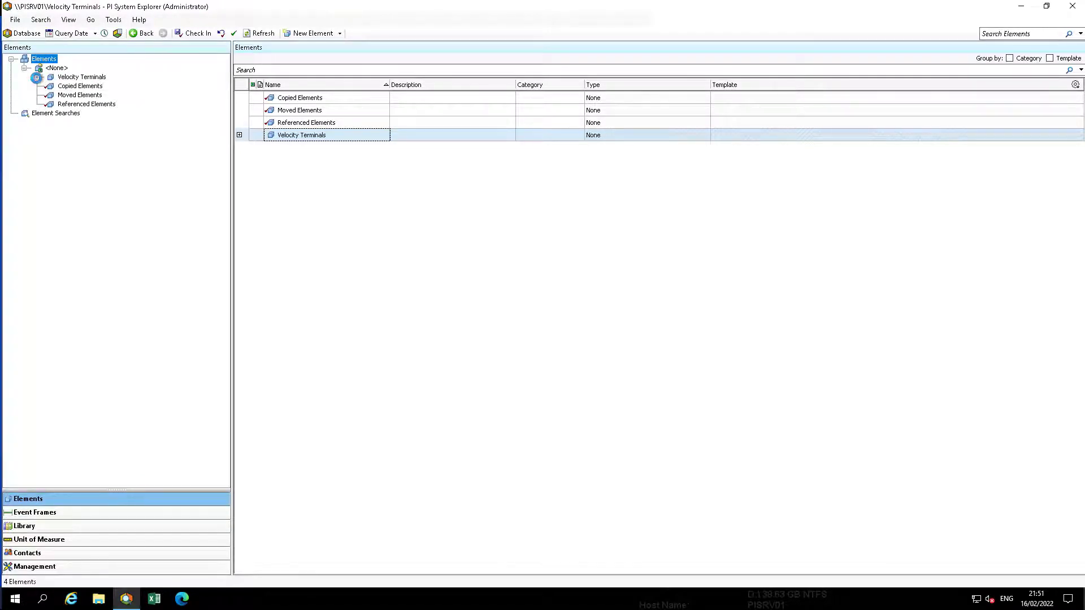
pyautogui.click(36, 78)
pyautogui.click(50, 95)
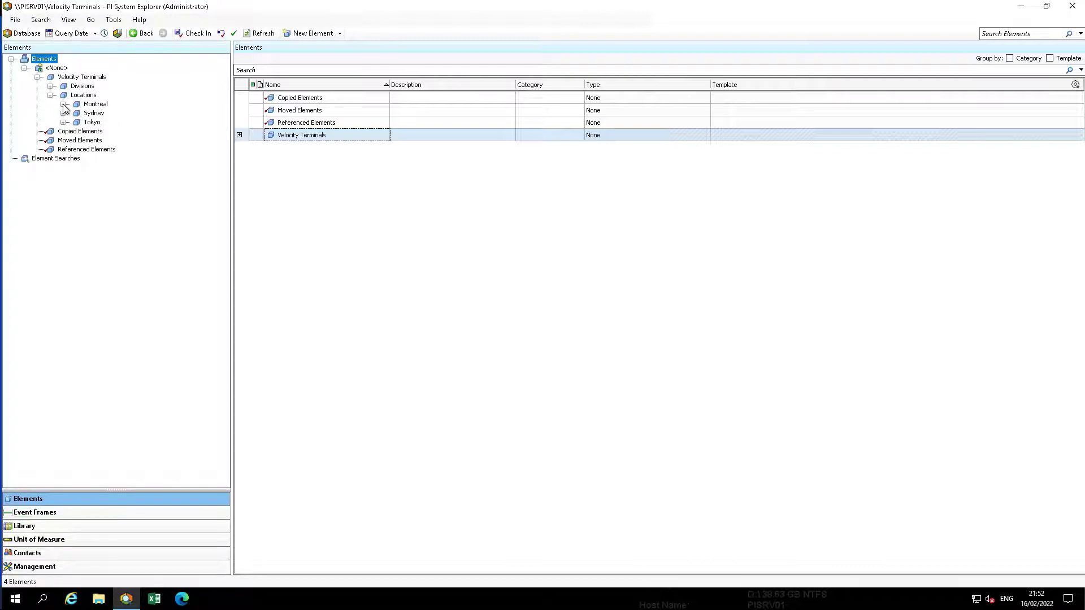
pyautogui.click(63, 104)
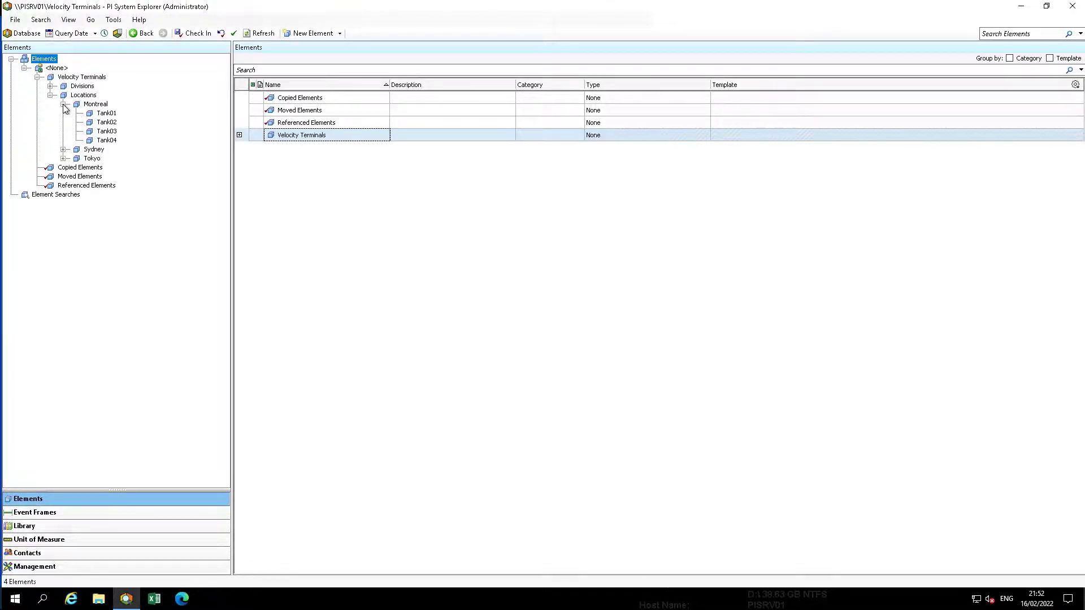
# - Drop Montreal's Tank02 onto Referenced Elements using the Weak Reference type
pyautogui.click(108, 122)
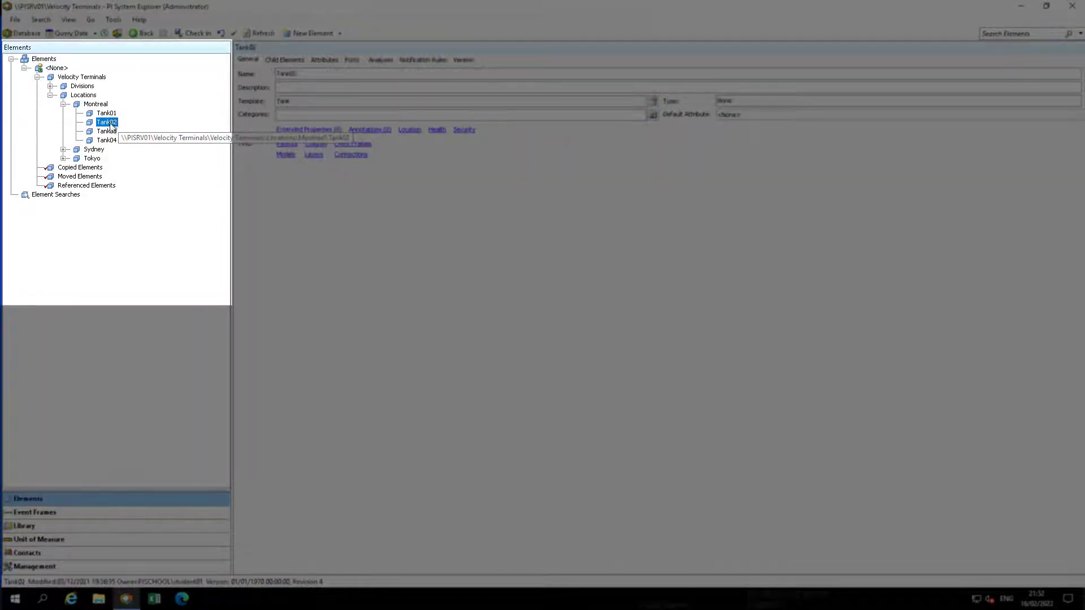
pyautogui.moveTo(111, 138); pyautogui.dragTo(109, 192)
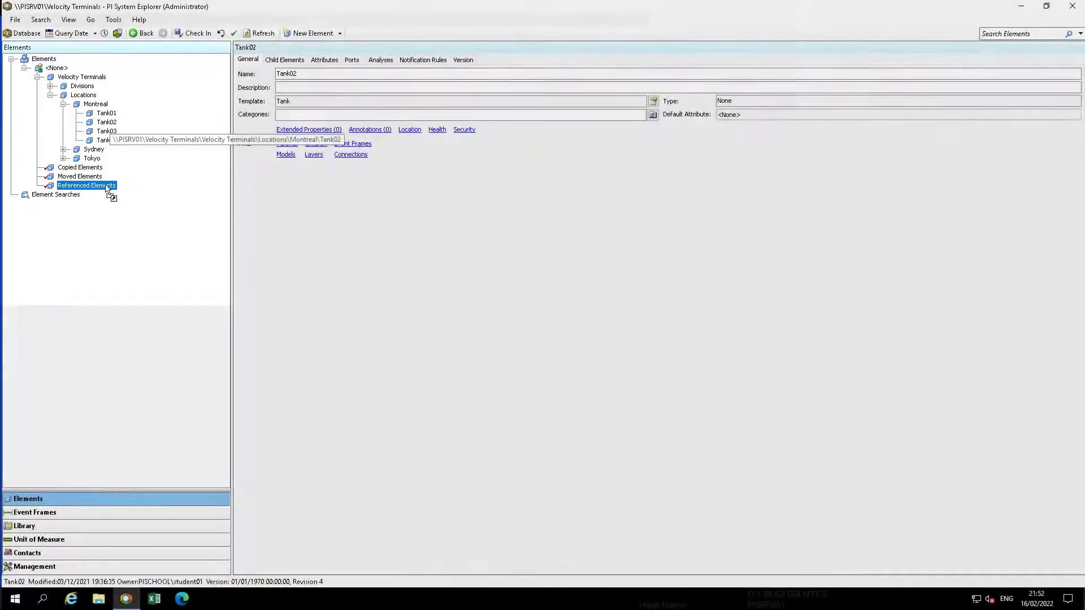
pyautogui.moveTo(111, 194); pyautogui.dragTo(111, 195)
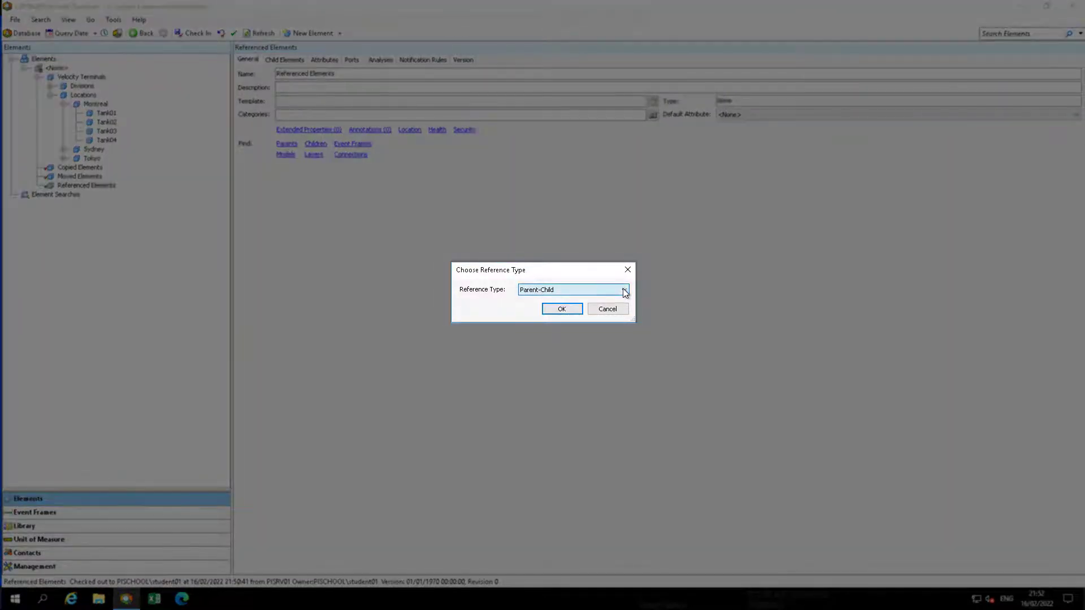
pyautogui.click(623, 290)
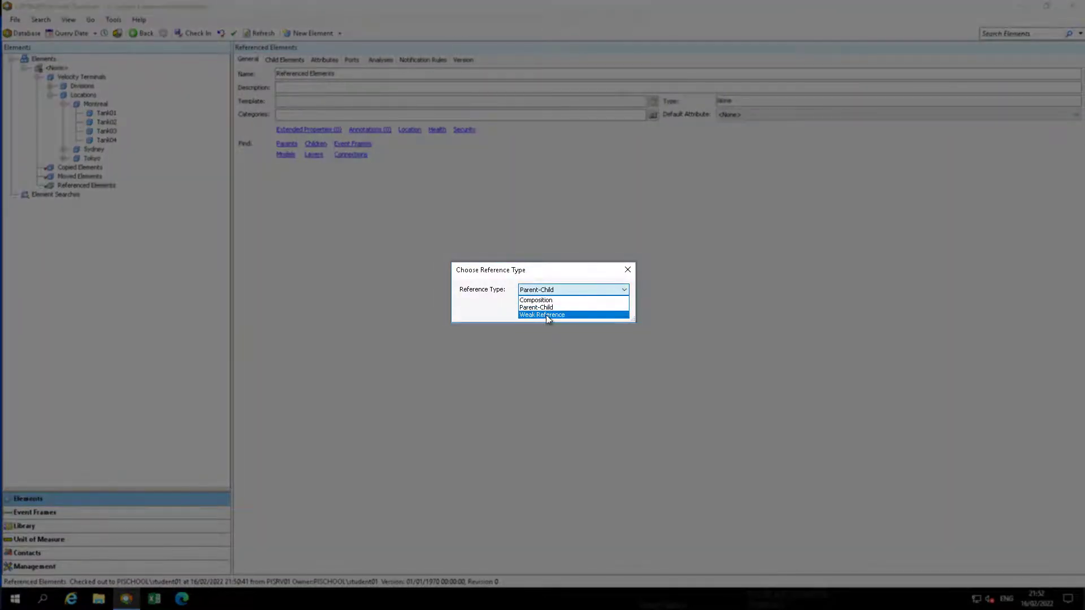
pyautogui.click(545, 314)
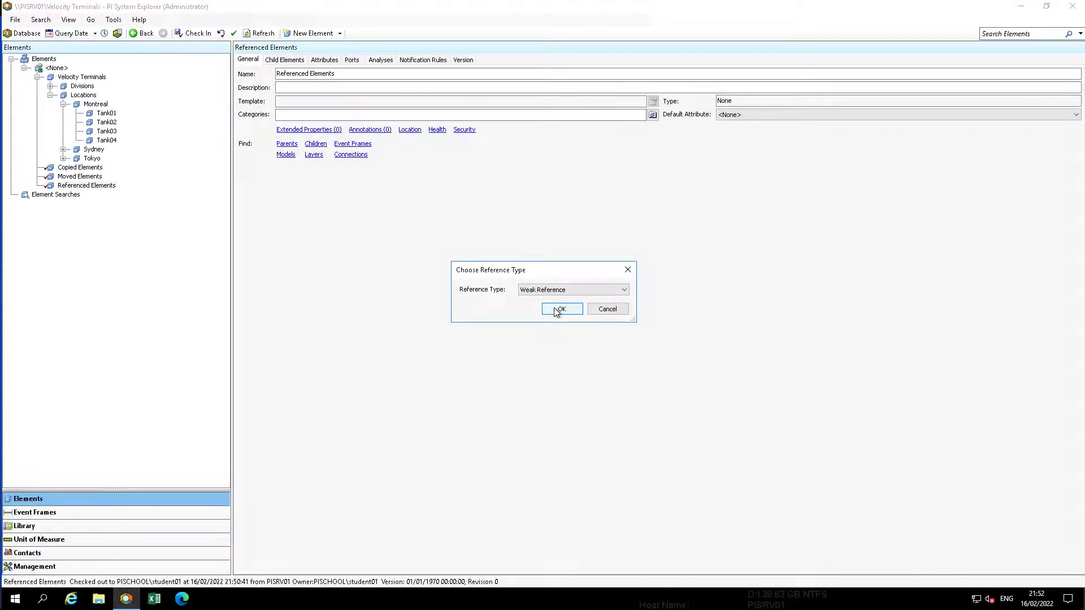
pyautogui.click(557, 310)
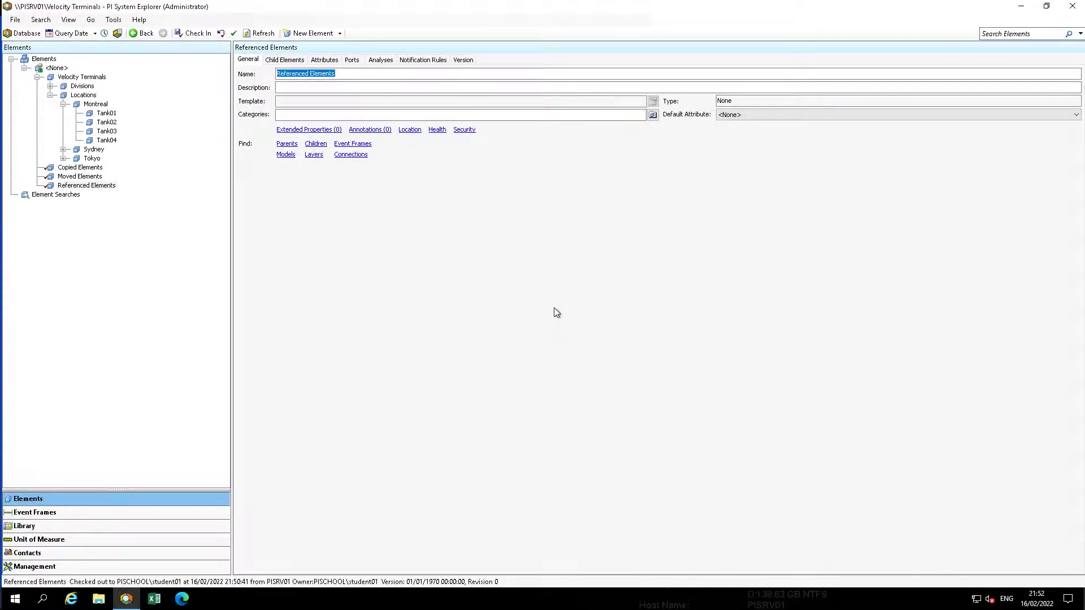
# - Expand Divisions and Receiving, then copy Montreal's Tank03 onto Copied Elements
pyautogui.click(49, 86)
pyautogui.click(63, 103)
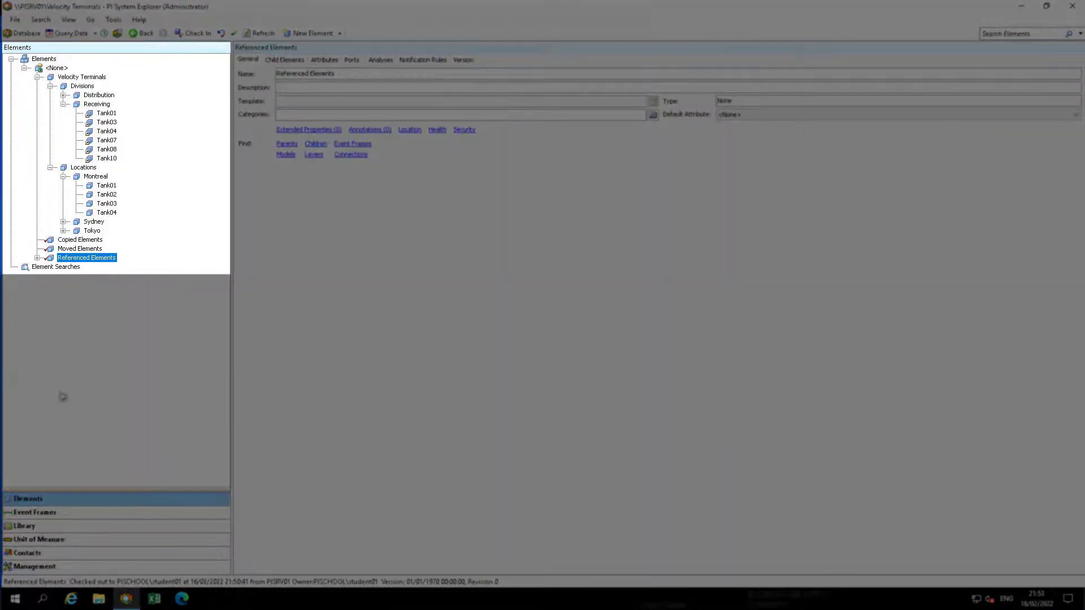
pyautogui.click(111, 206)
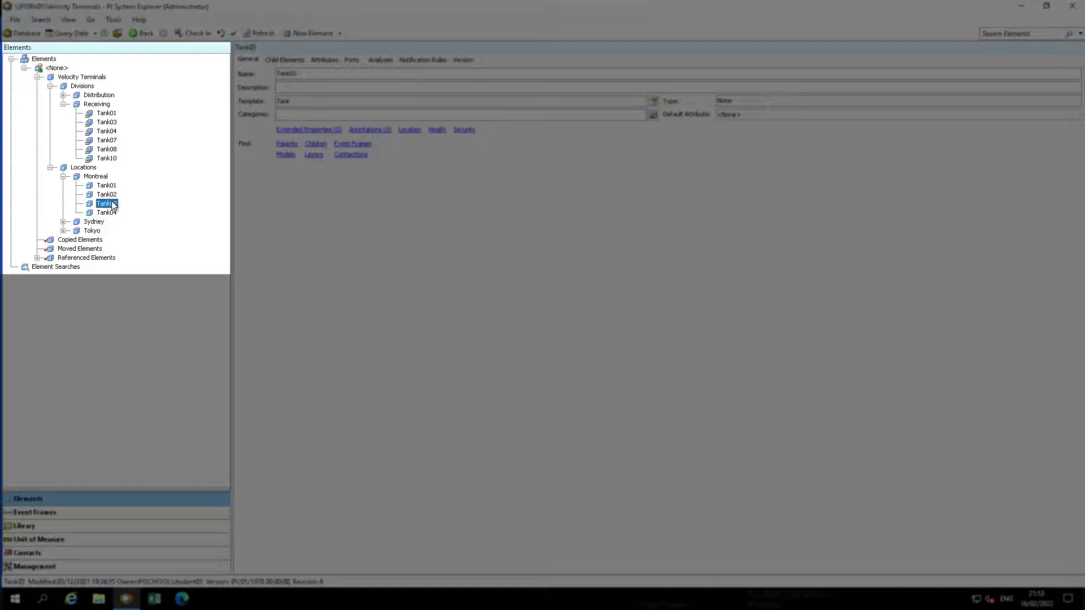
pyautogui.moveTo(112, 205); pyautogui.dragTo(95, 246)
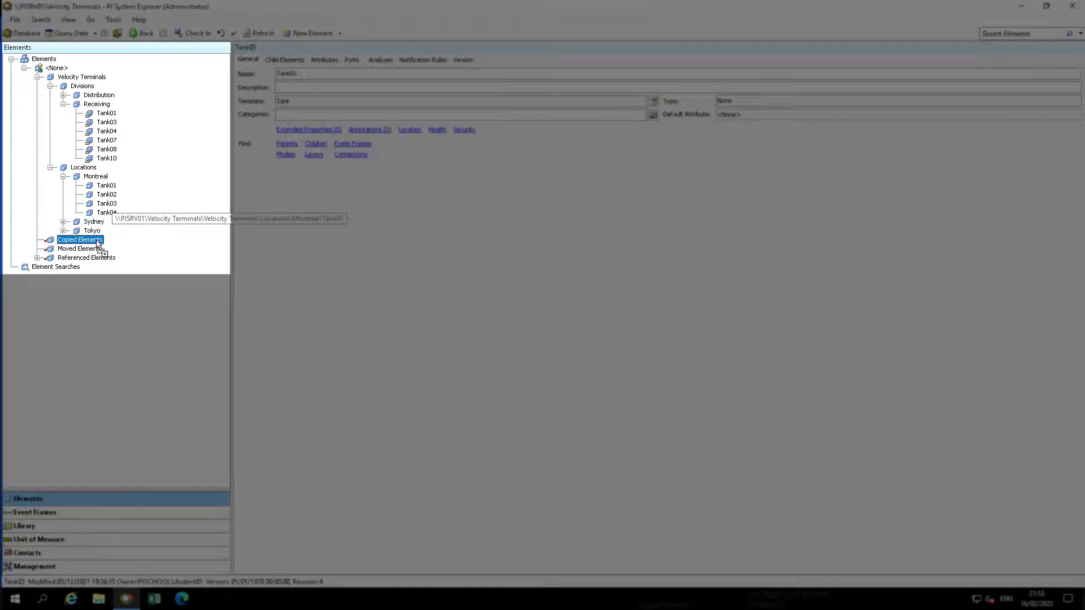
pyautogui.moveTo(93, 242); pyautogui.dragTo(78, 241)
# - Expand Copied and Referenced Elements, then drop Montreal's Tank04 onto Moved Elements
pyautogui.click(38, 240)
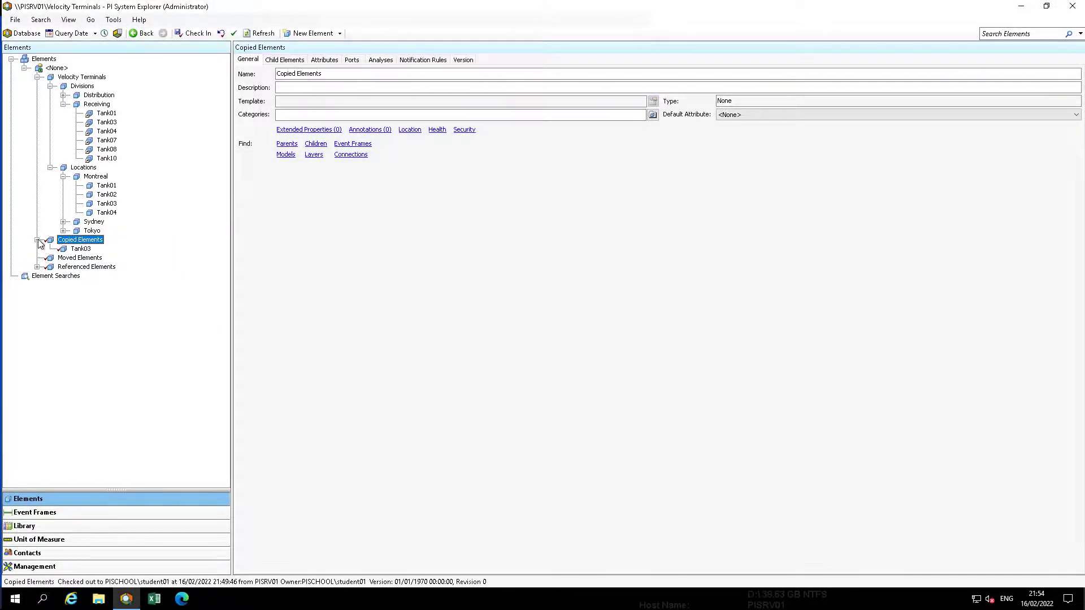
pyautogui.click(38, 267)
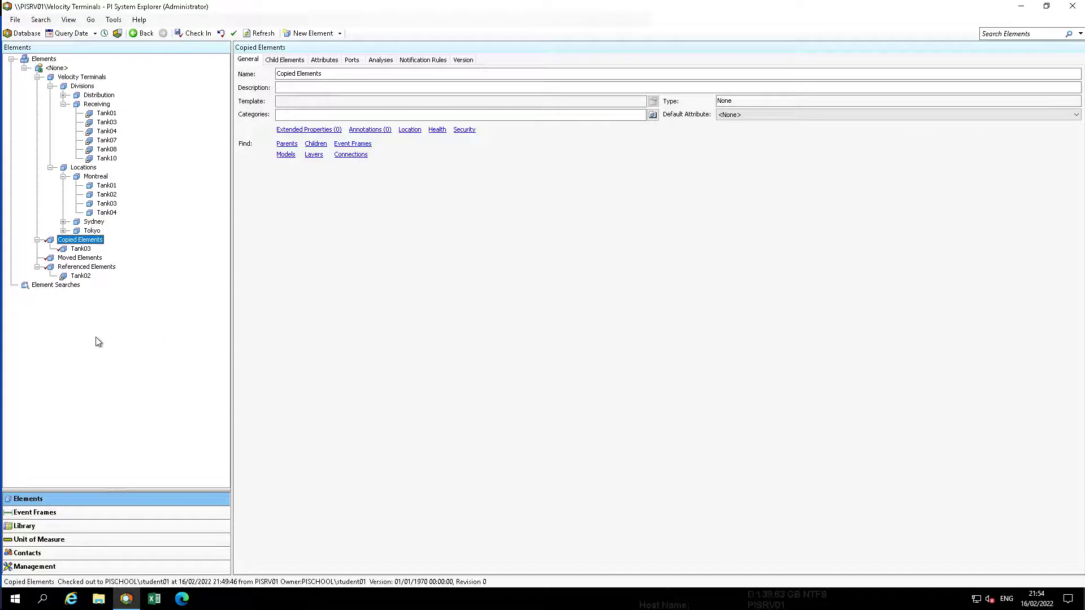
pyautogui.moveTo(105, 212); pyautogui.dragTo(109, 218)
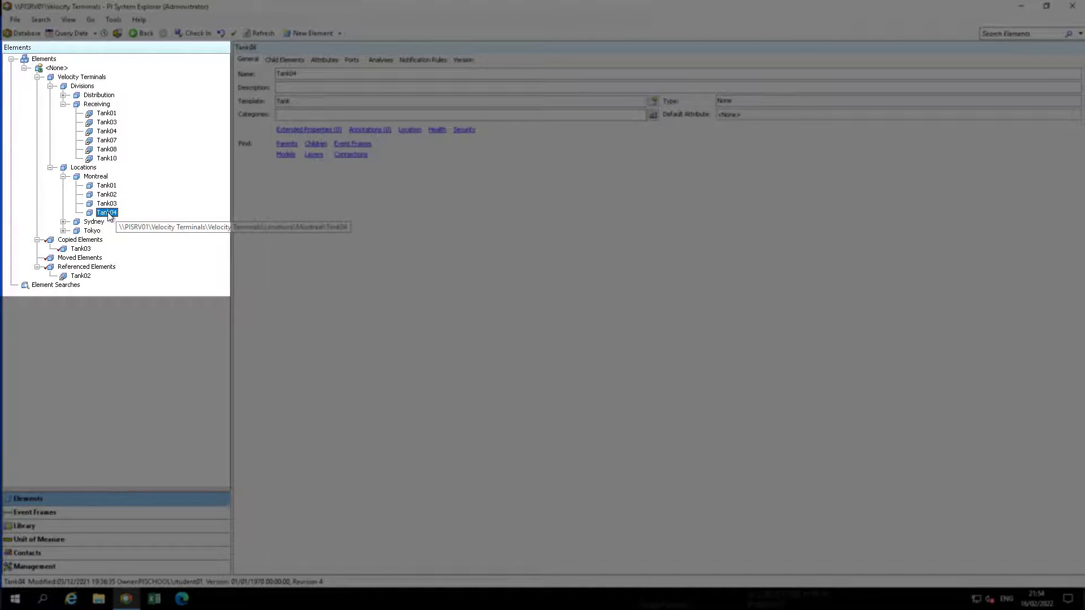
pyautogui.moveTo(109, 218); pyautogui.dragTo(99, 267)
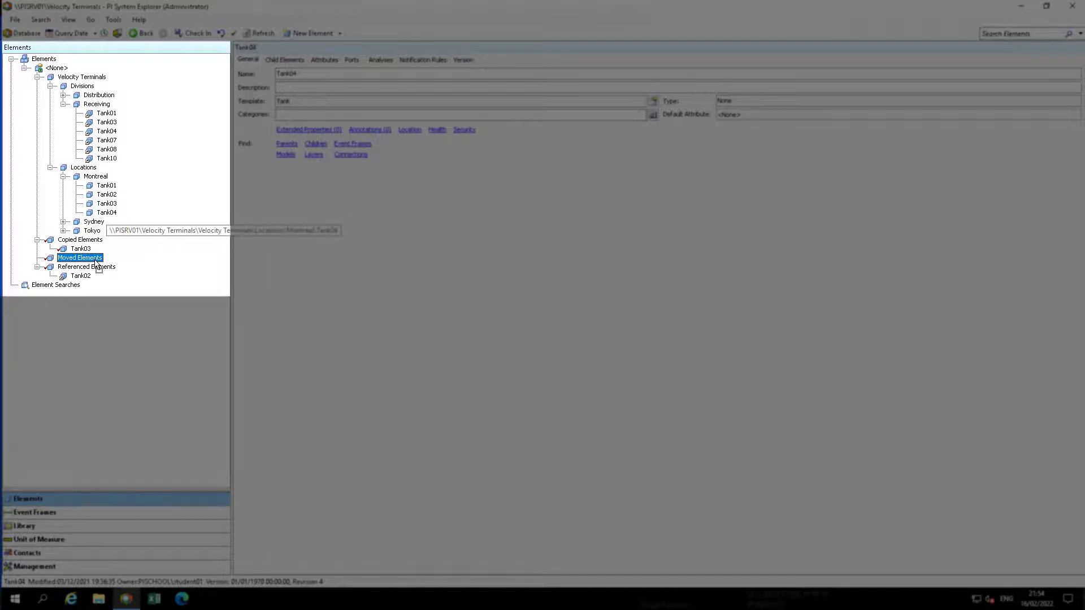
pyautogui.moveTo(96, 263); pyautogui.dragTo(99, 261)
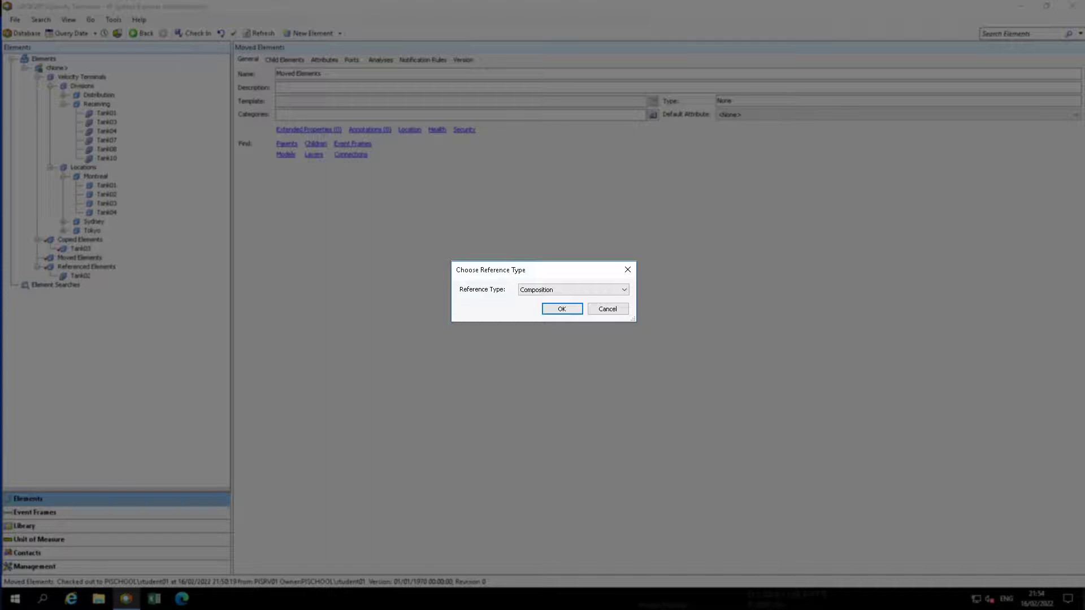
# - Move Tank04 under Moved Elements as a Composition reference and check in all changes
pyautogui.click(627, 292)
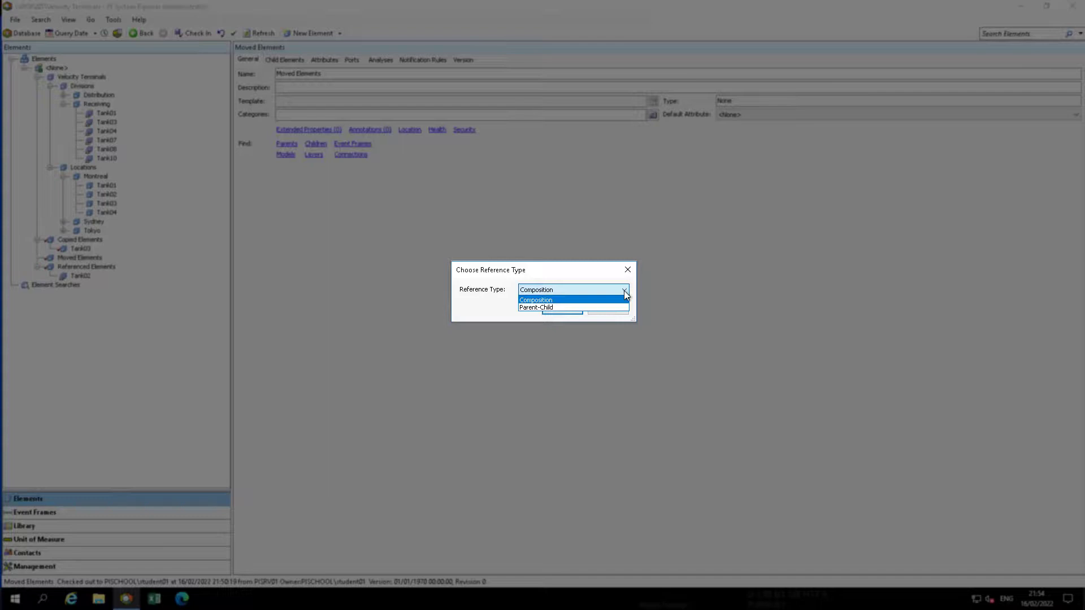
pyautogui.click(550, 301)
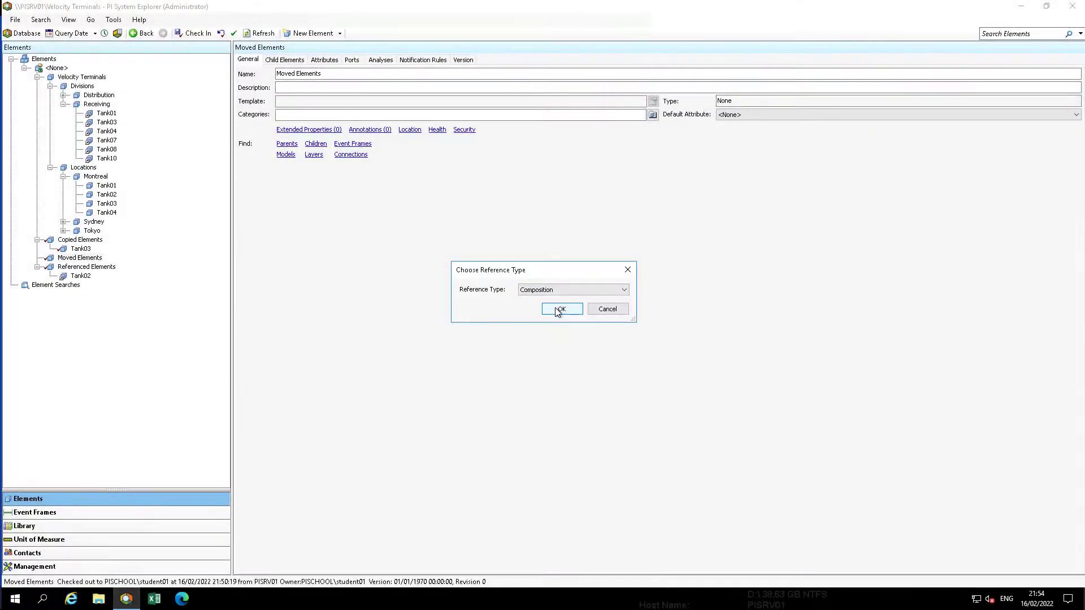
pyautogui.click(558, 311)
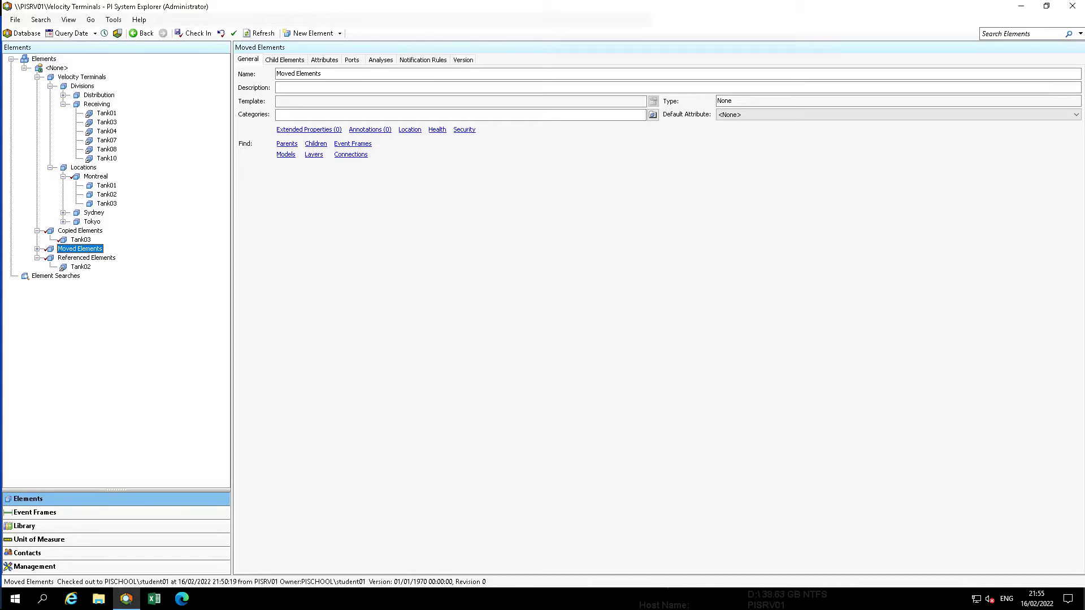
pyautogui.click(195, 34)
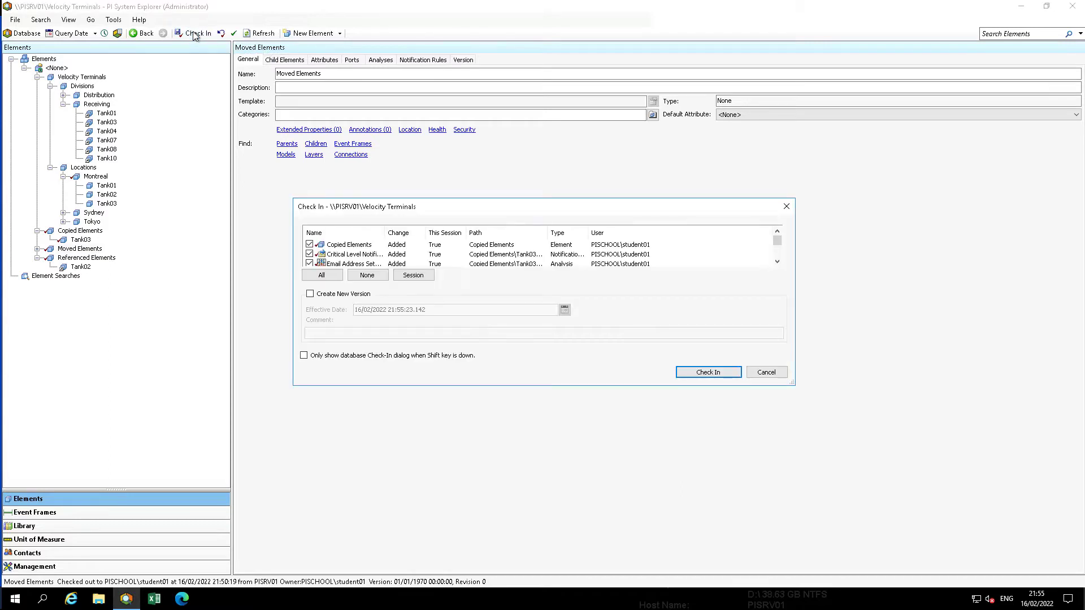
pyautogui.click(694, 373)
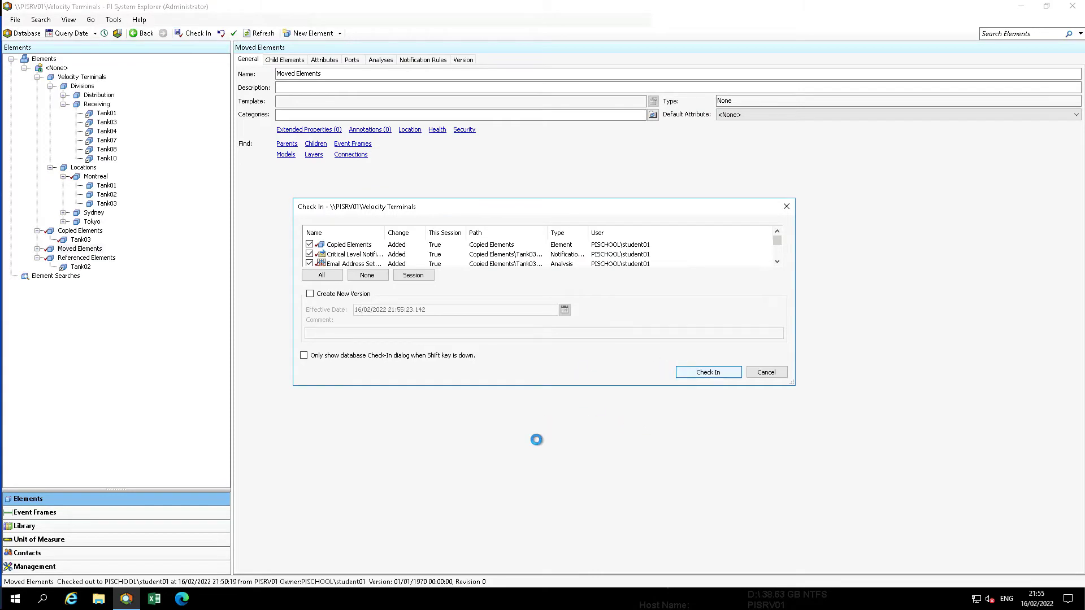